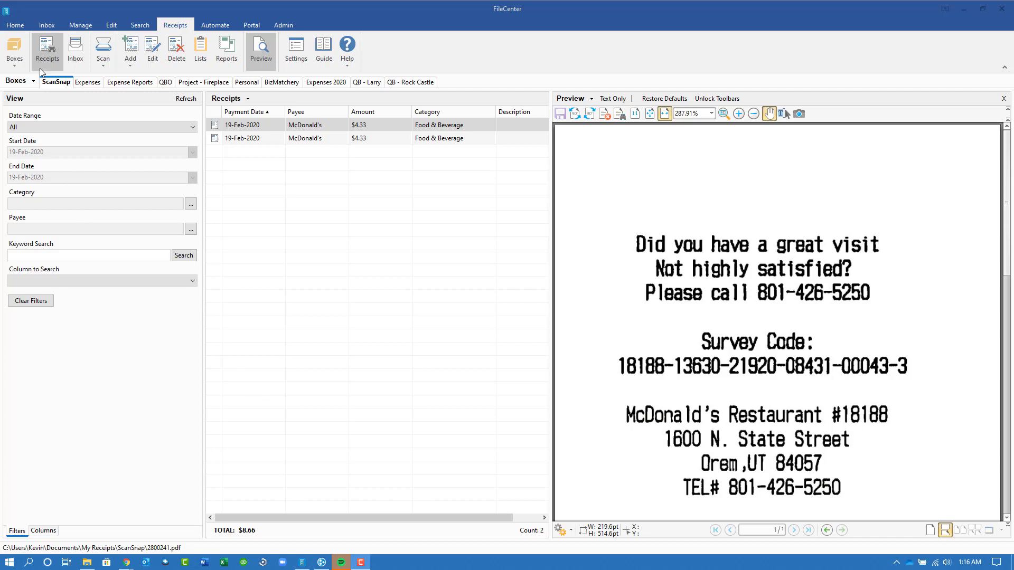
Add a new receipt box named Canada in the default location.
click(24, 48)
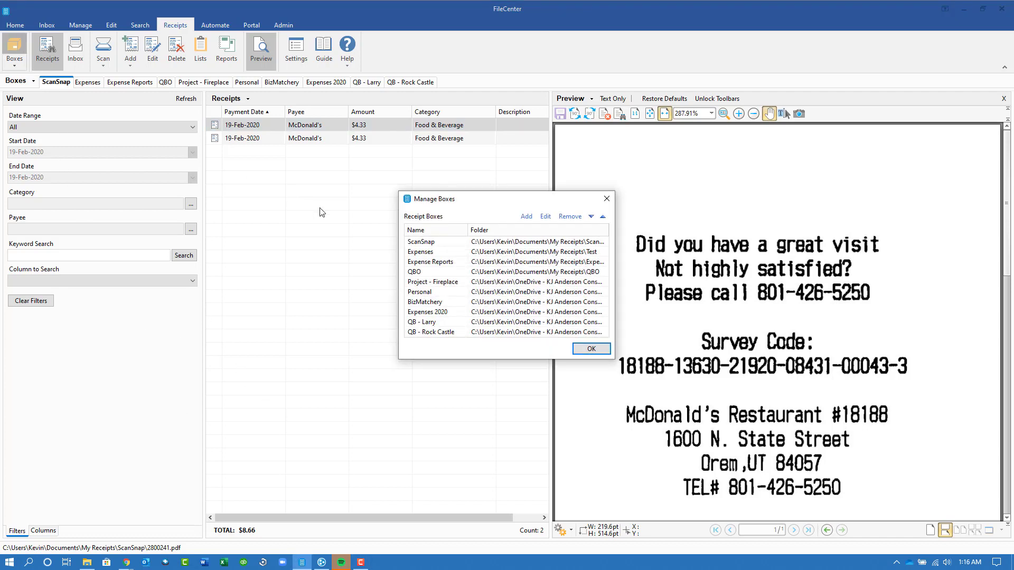
click(526, 216)
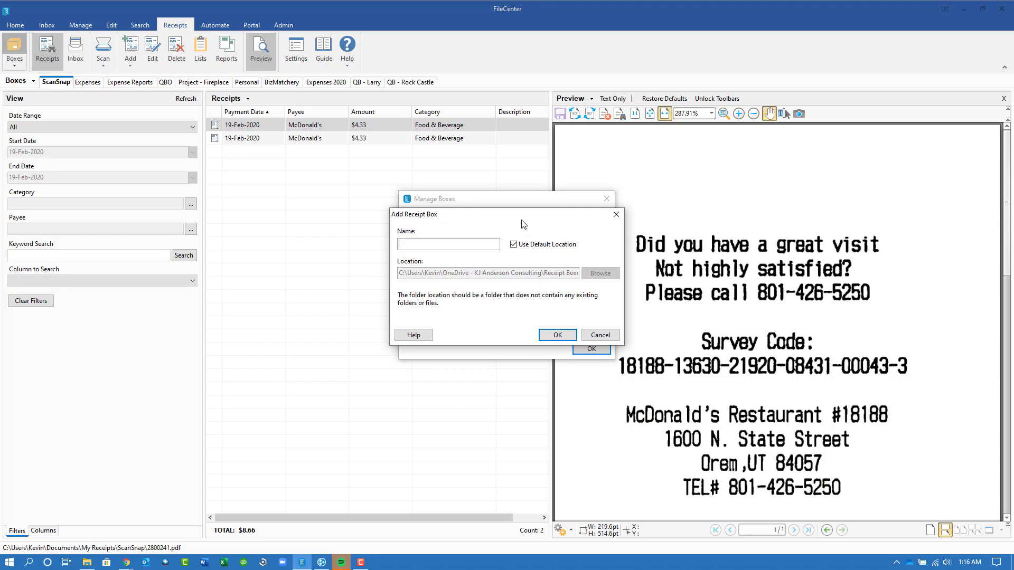
text(Canada)
key(Return)
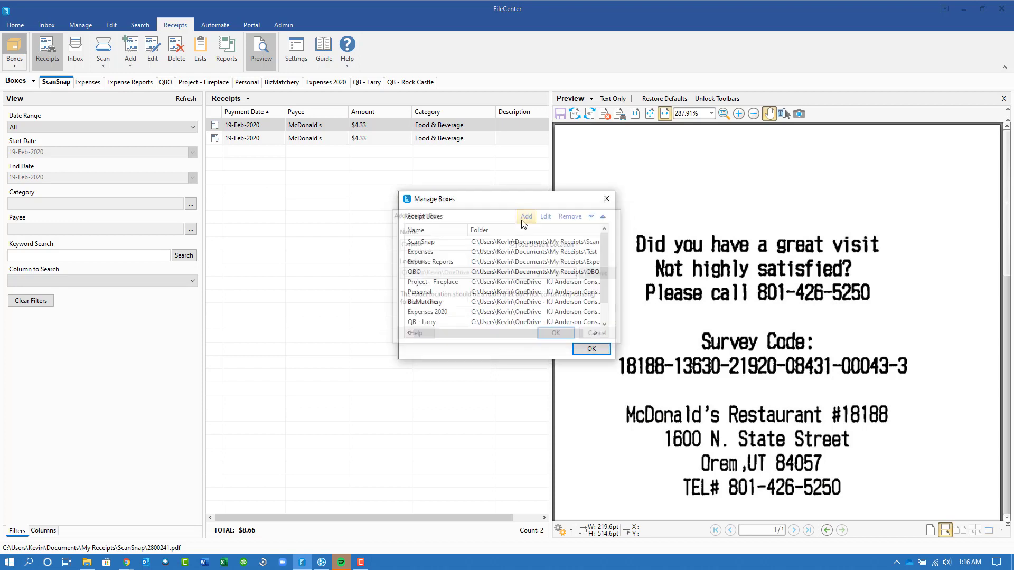
click(591, 349)
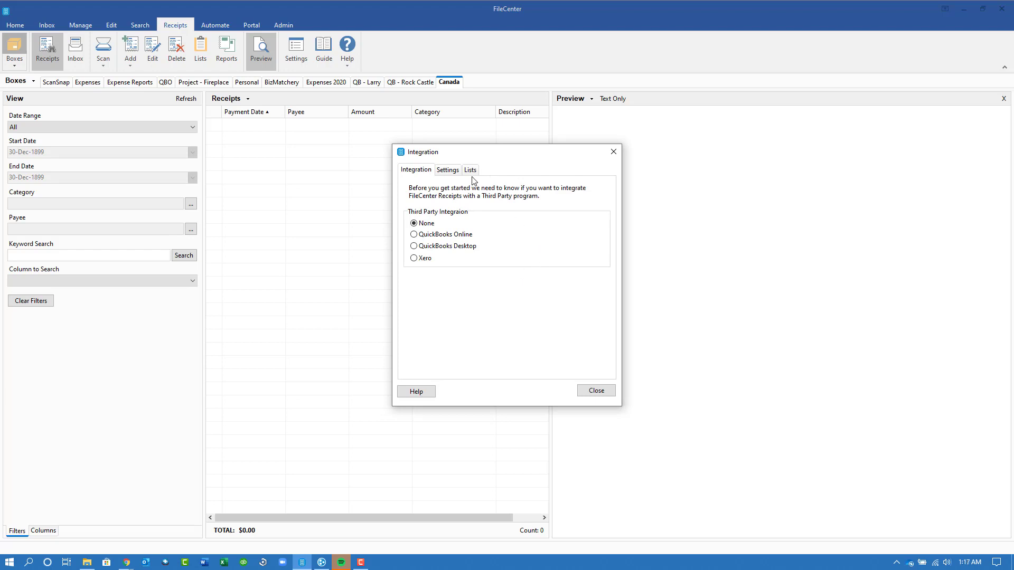
Set the Canada box's date format to YYYY-MM-DD.
click(455, 171)
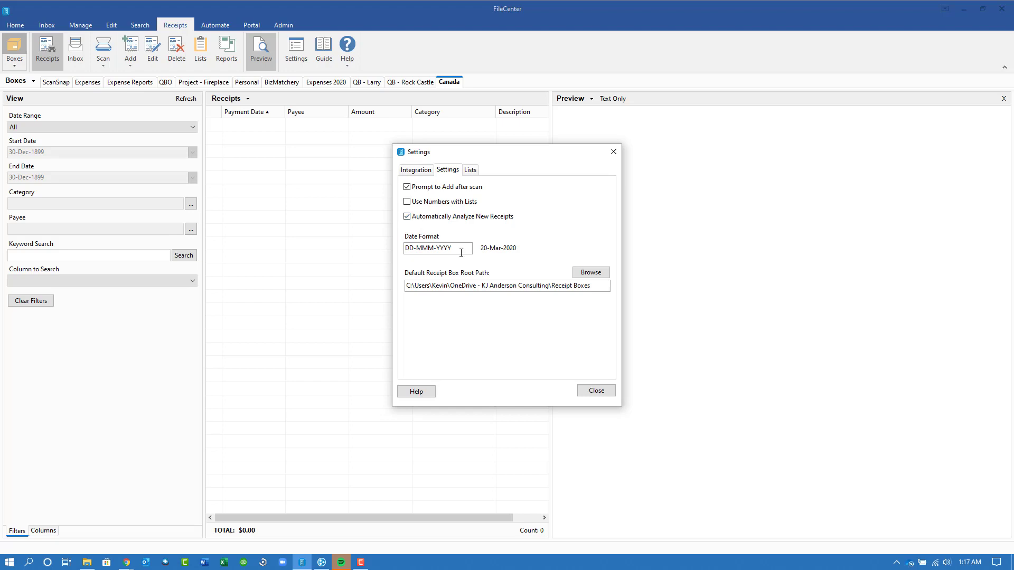
drag(461, 251, 358, 241)
text(YYYY-MM-DD)
In the field captions list, caption Sales Tax as HST/GST and Sales Tax 2 as PST/QST.
click(473, 174)
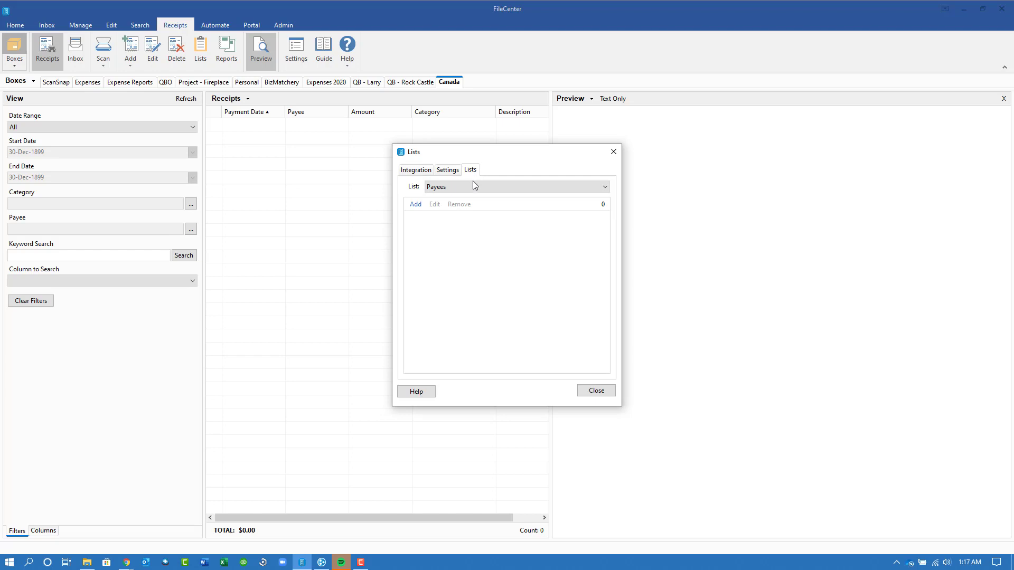
click(474, 183)
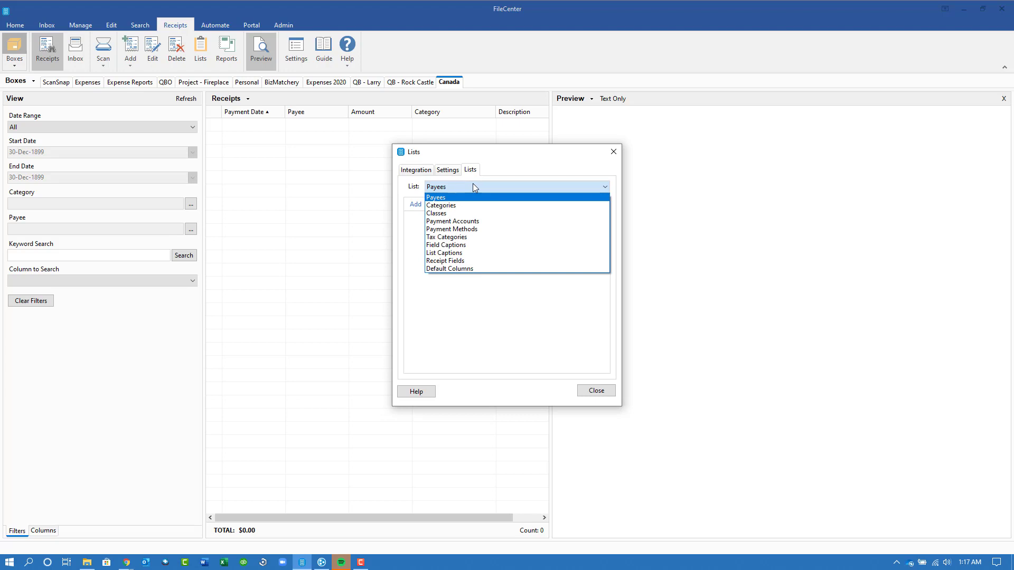
click(468, 246)
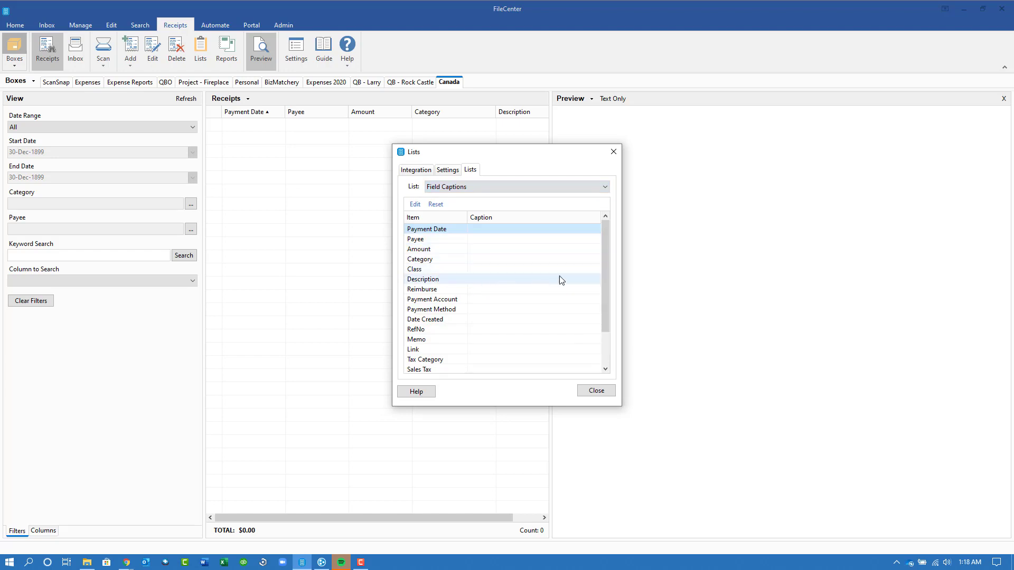
drag(608, 271, 604, 324)
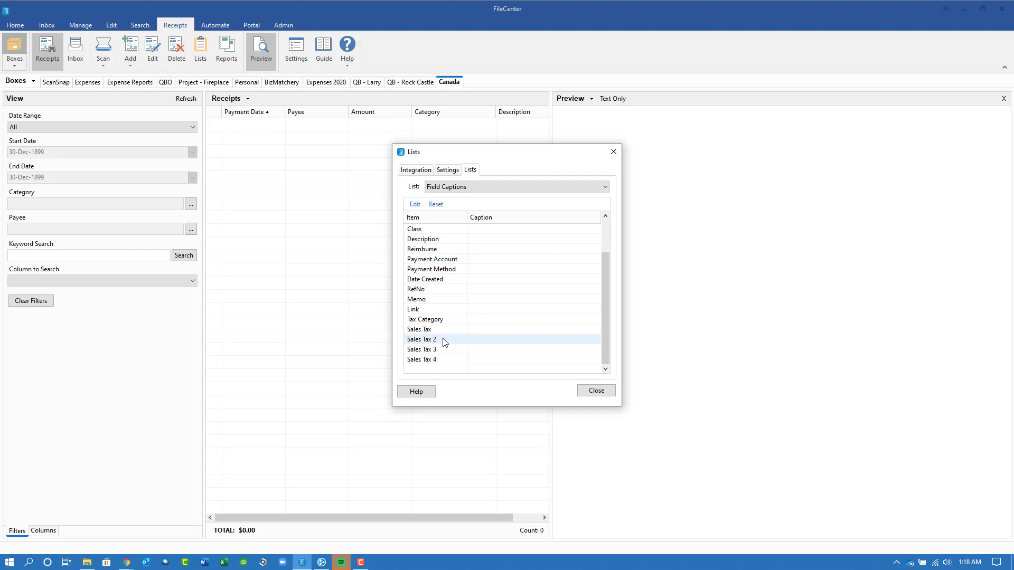
click(479, 329)
click(482, 331)
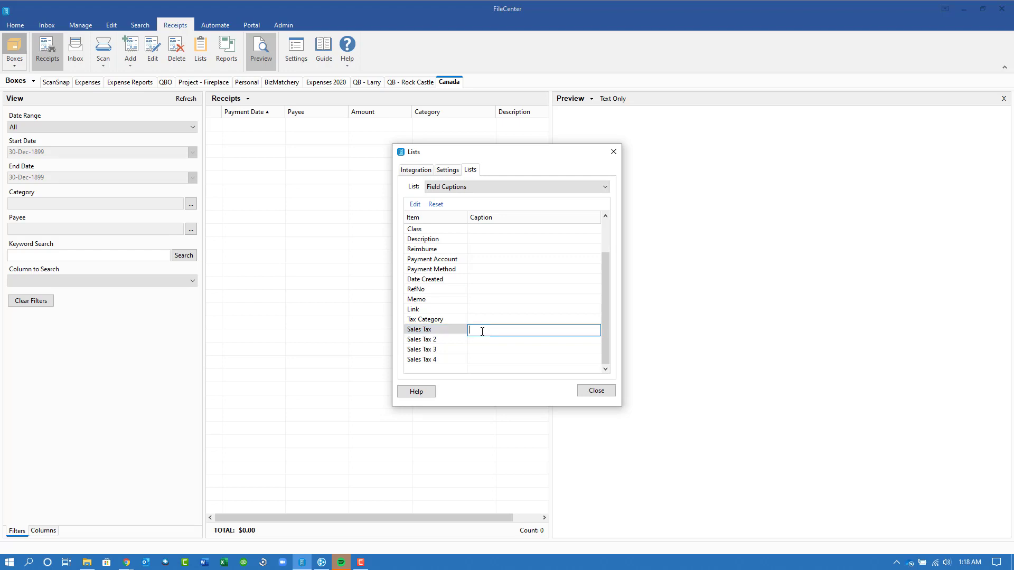
text(HST/GST)
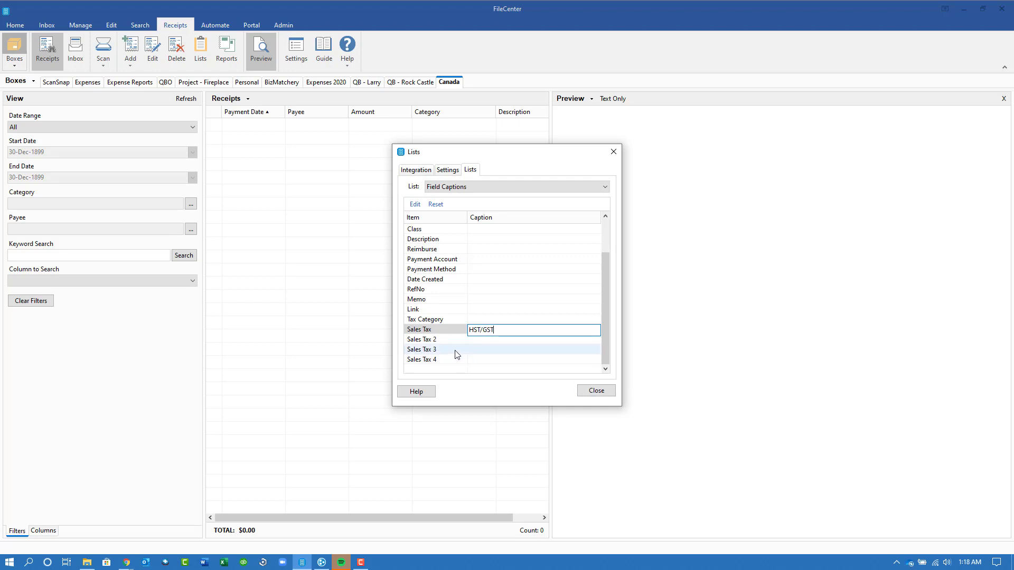
click(476, 340)
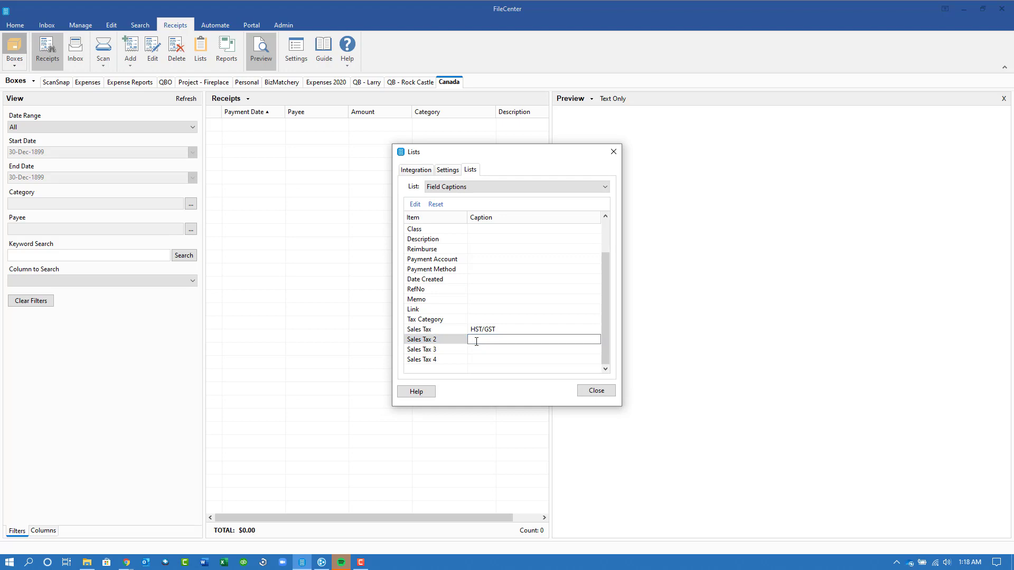
text(PST/QST)
key(Return)
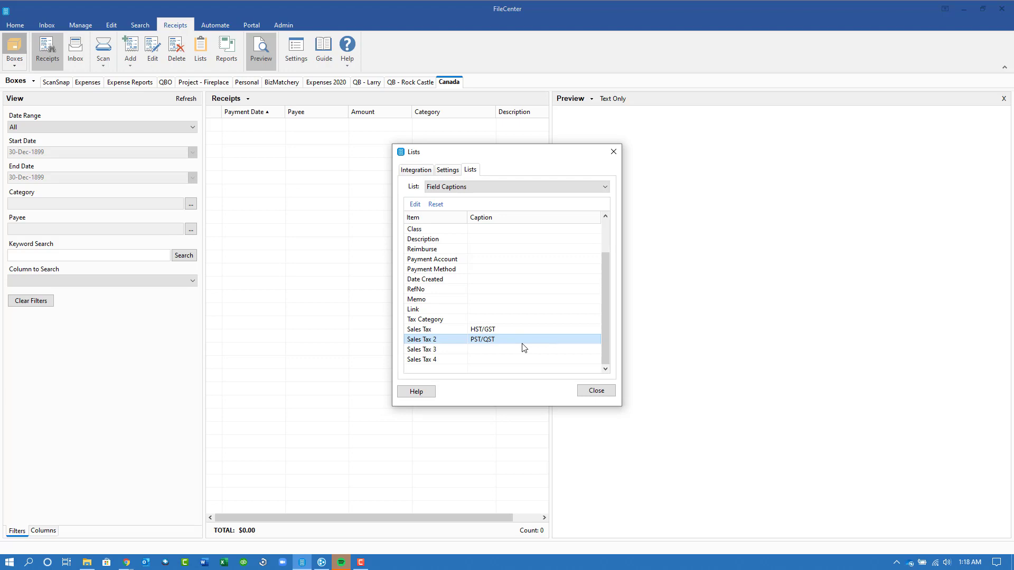
Check the enabled receipt fields, add HST/GST and PST/QST to the default columns, and close the box setup.
click(474, 191)
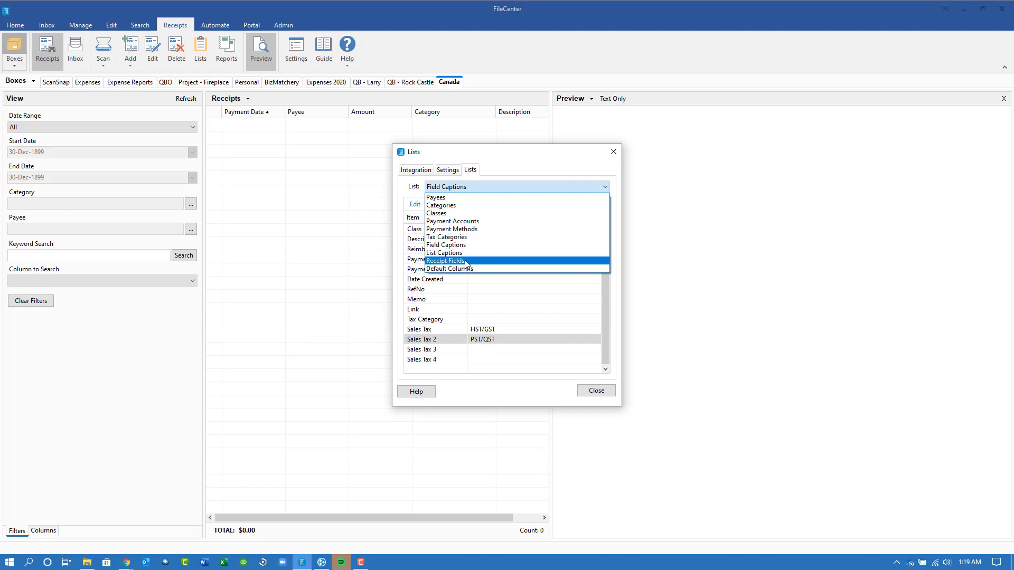
click(467, 263)
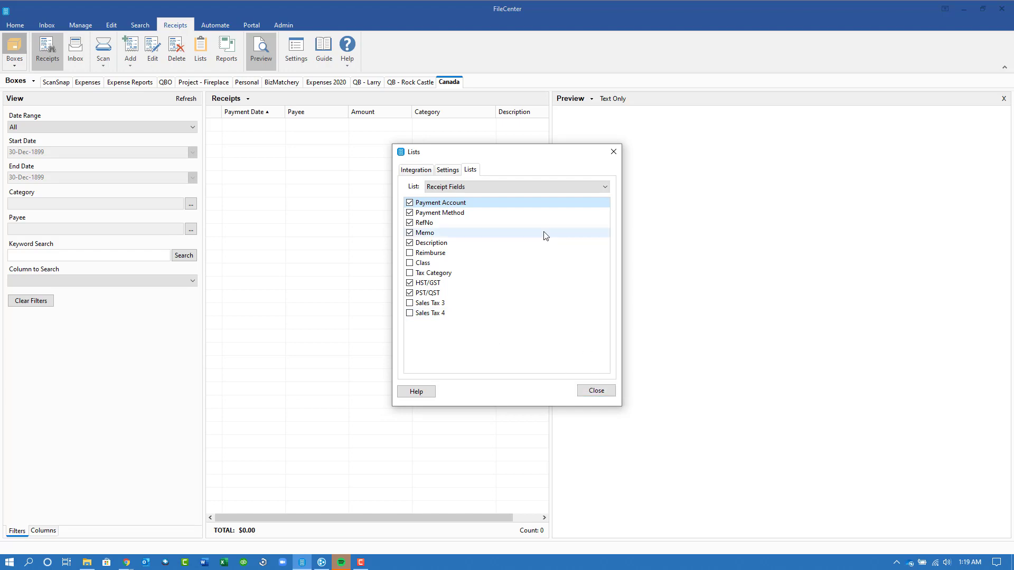
click(524, 184)
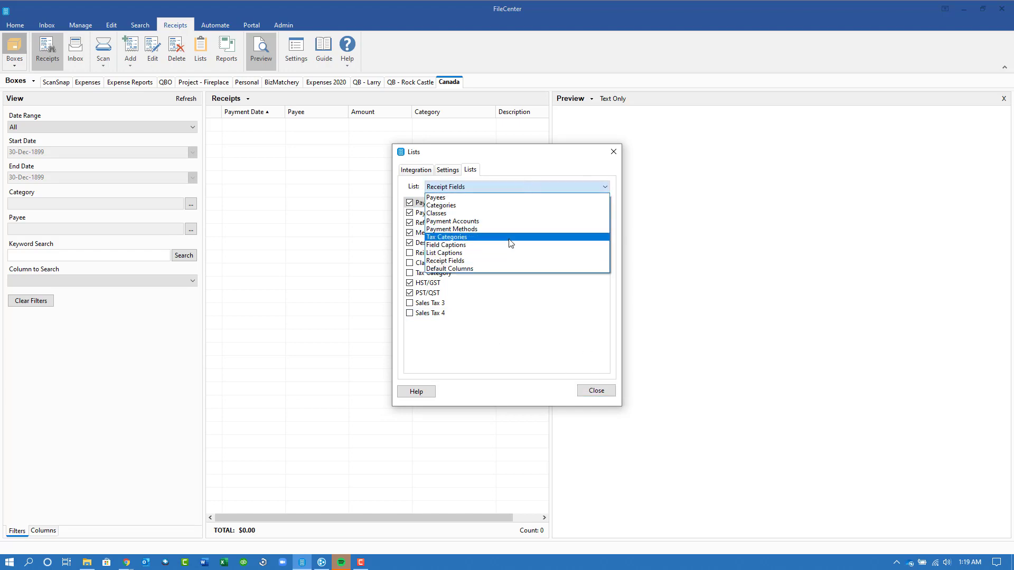
click(486, 268)
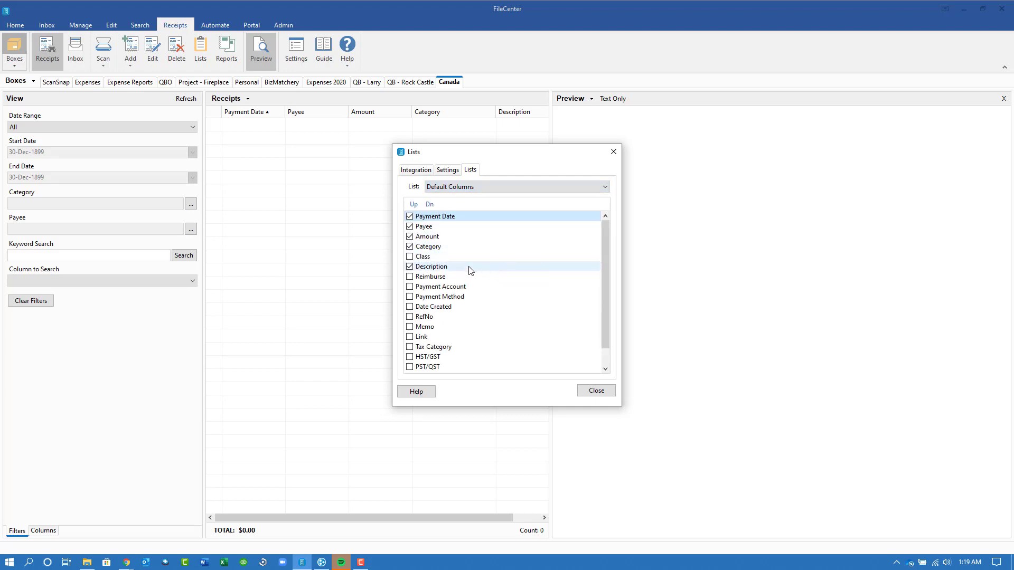
scroll(471, 269, down, 1)
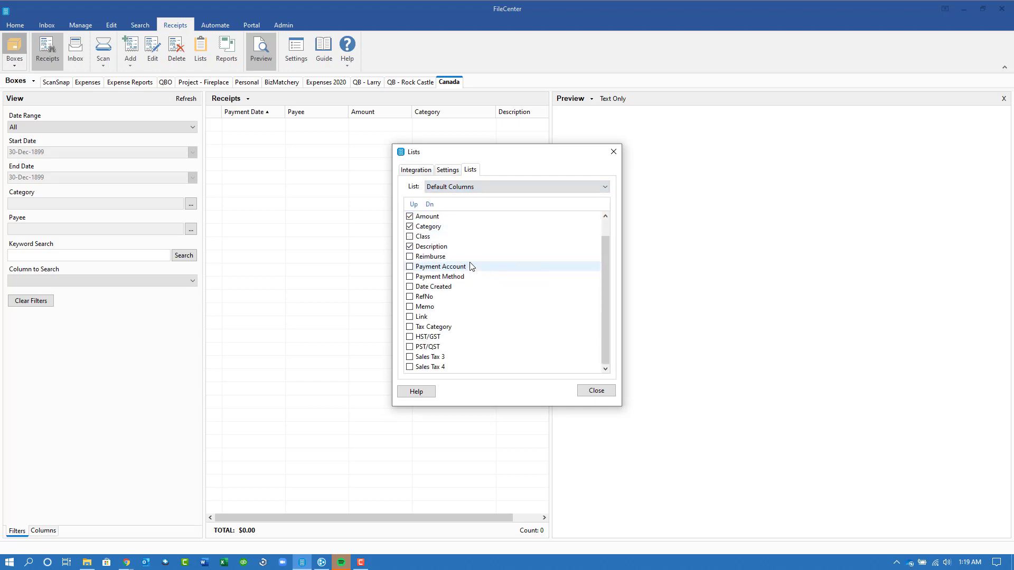
click(411, 339)
click(410, 347)
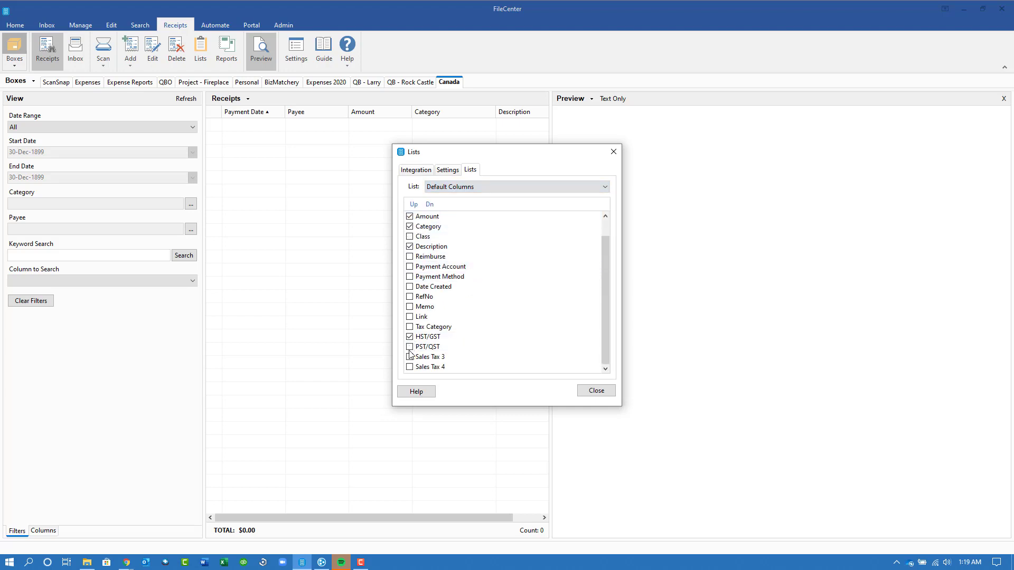
click(453, 189)
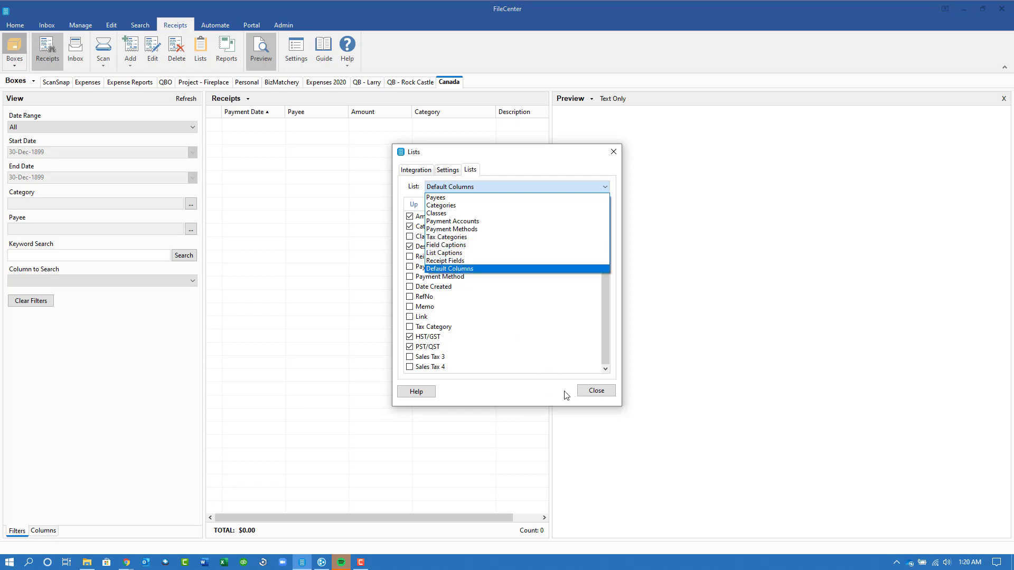
click(593, 395)
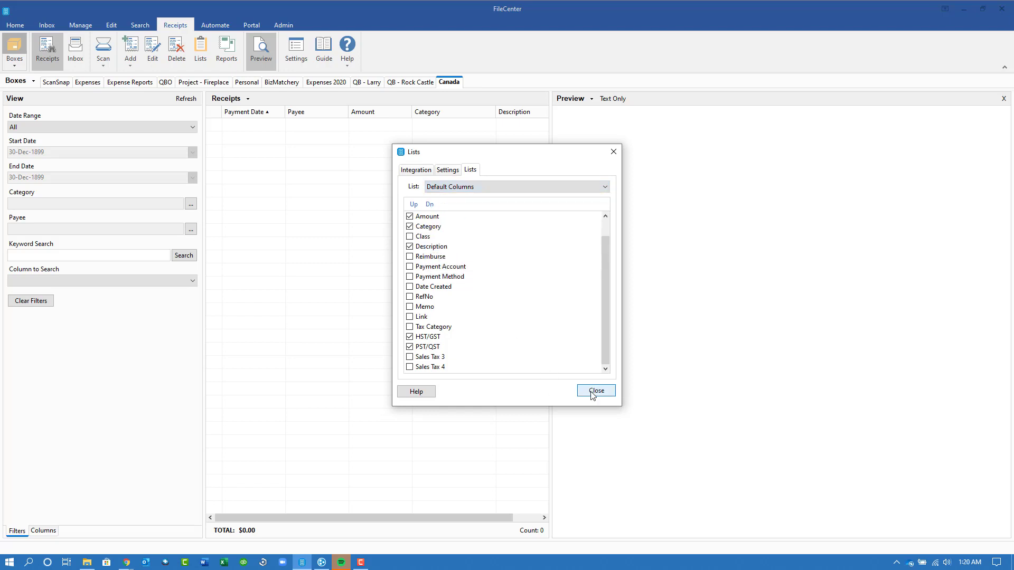
click(596, 391)
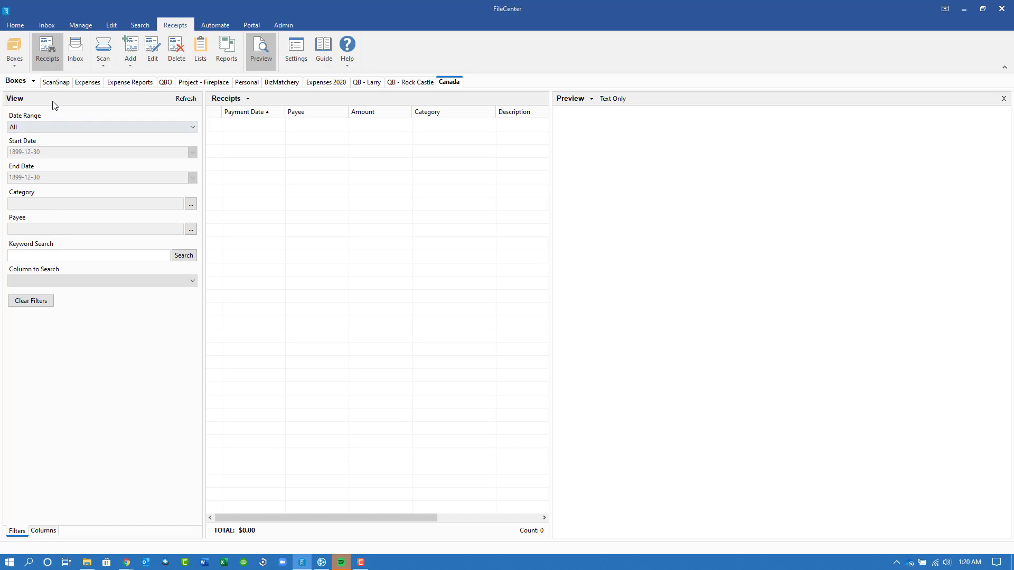
Bring the Shoppers Drug Mart receipt into the Canada box's inbox and open it for booking.
click(73, 54)
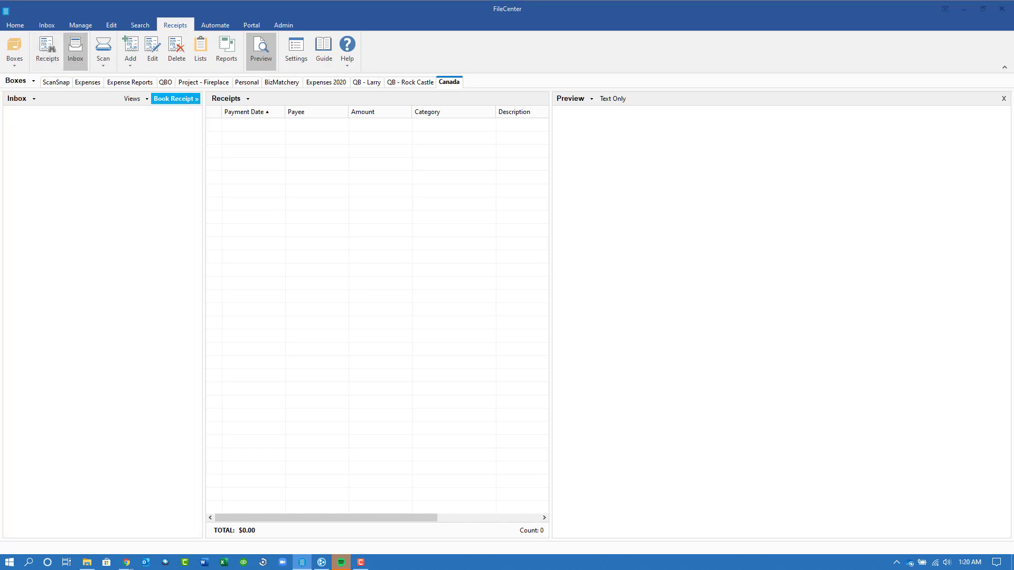
drag(73, 398, 91, 319)
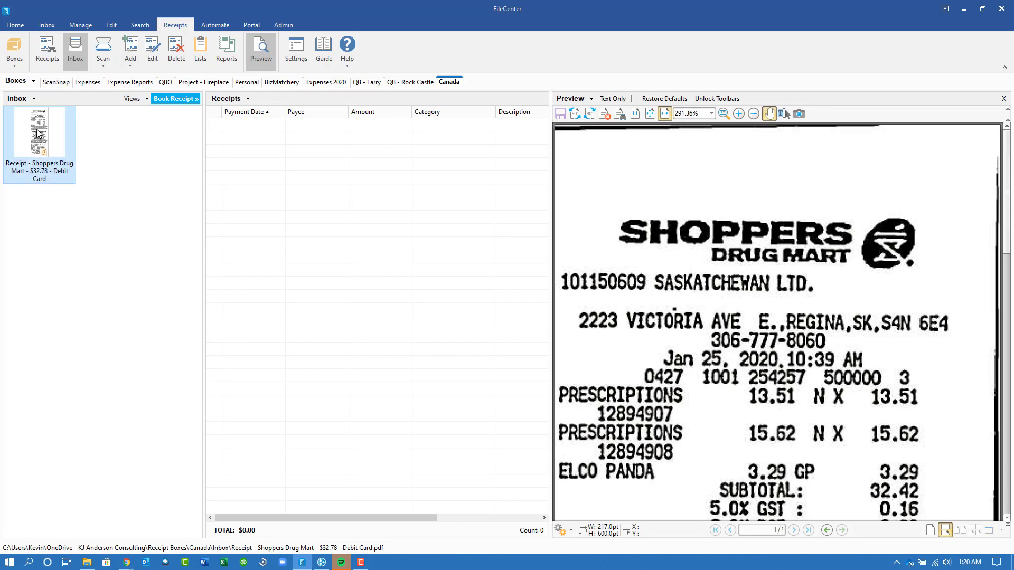
double_click(37, 132)
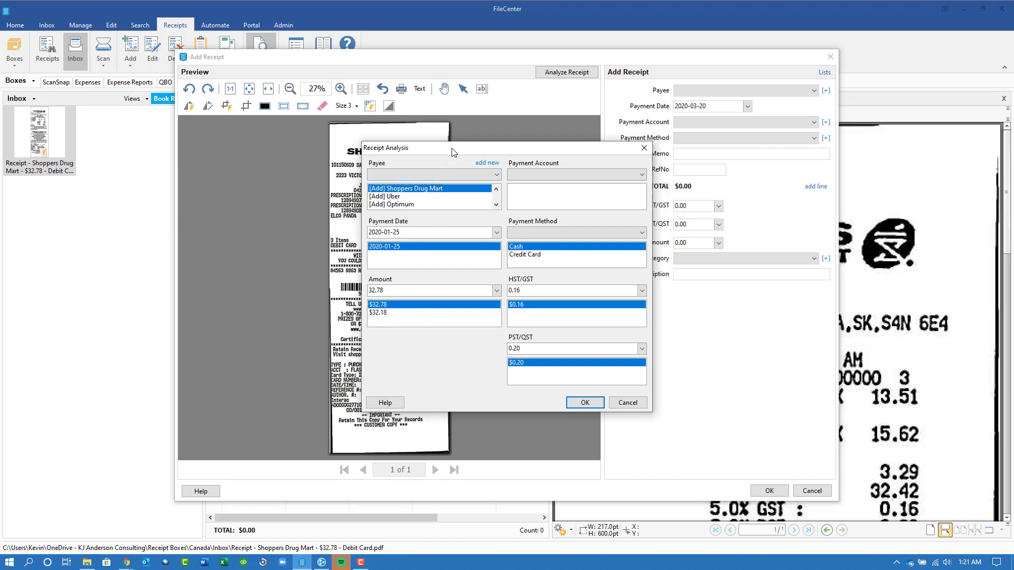
Add Shoppers Drug Mart as a new payee and accept the receipt analysis values.
drag(453, 153, 550, 163)
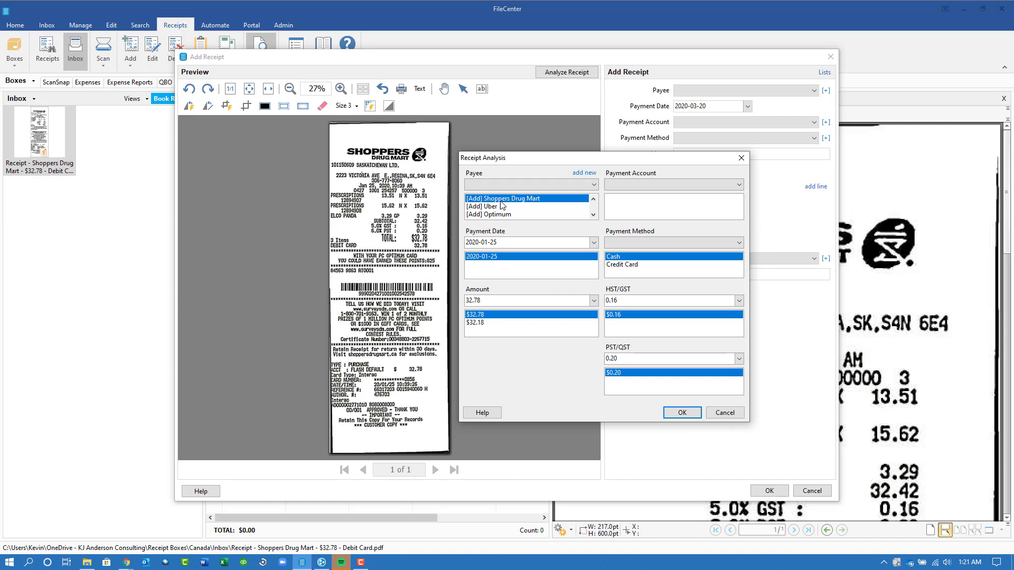
click(584, 172)
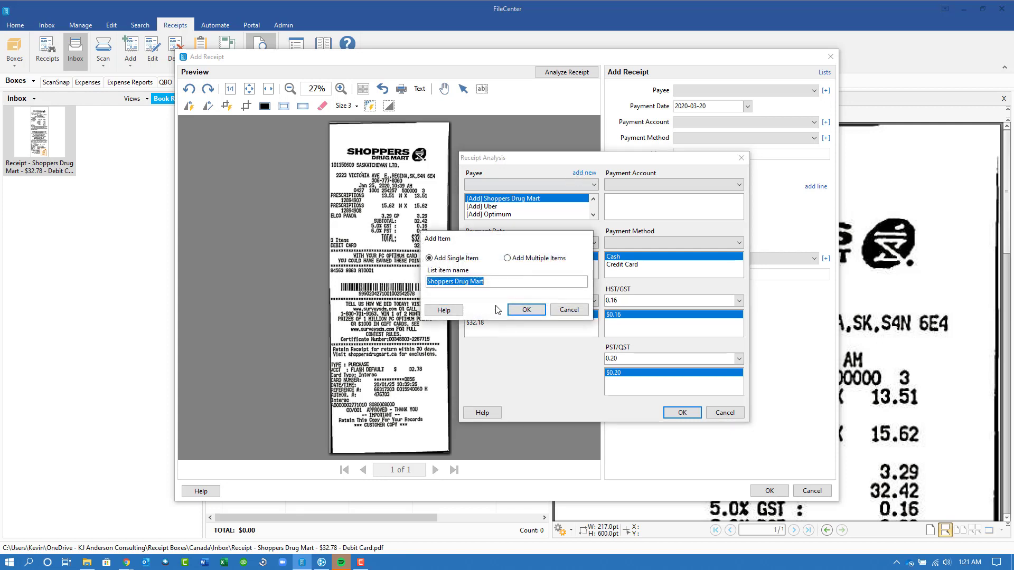
click(527, 312)
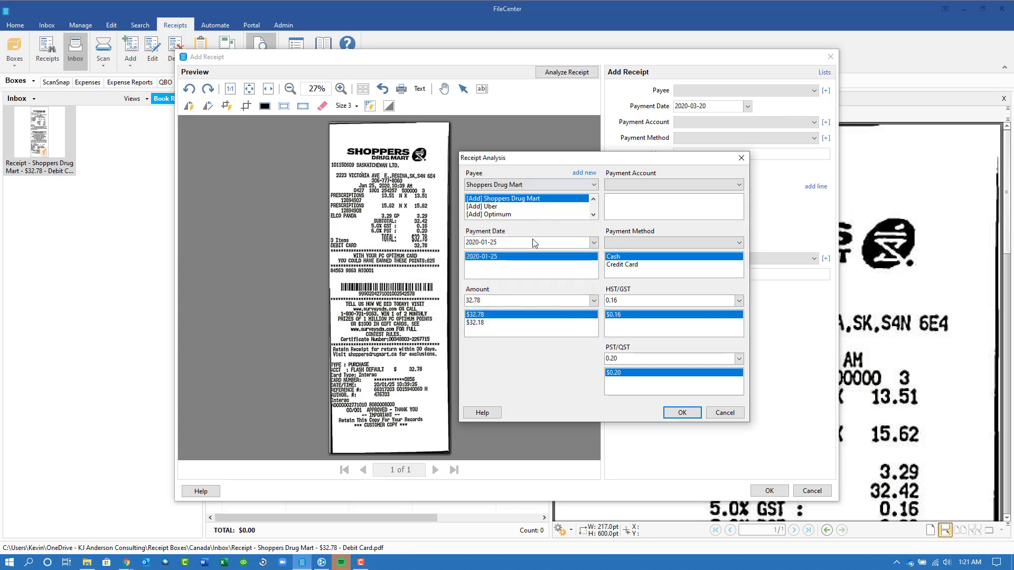
click(682, 413)
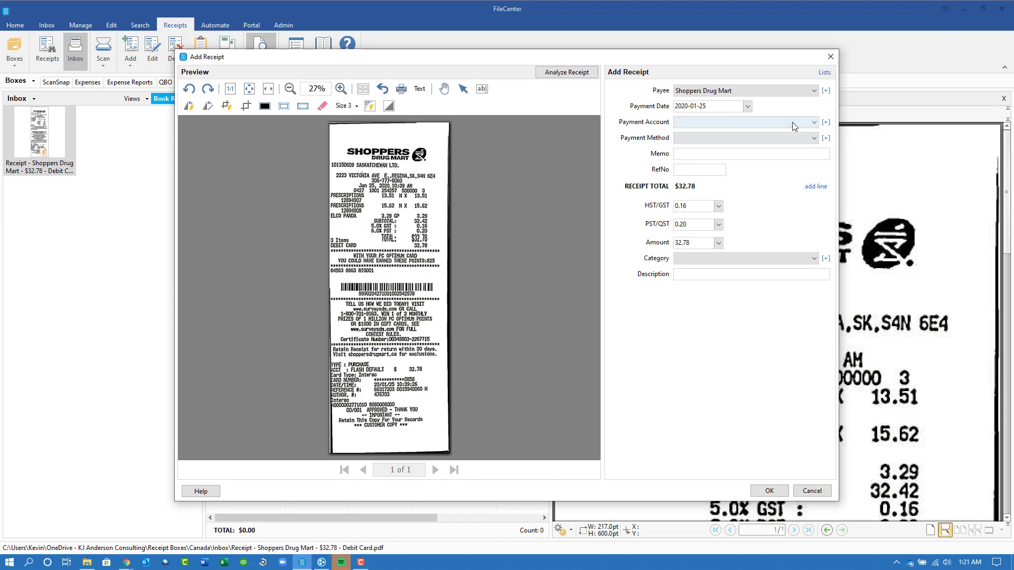
Create and assign the payment account Debit Card and the payment method Cash for the receipt.
click(826, 122)
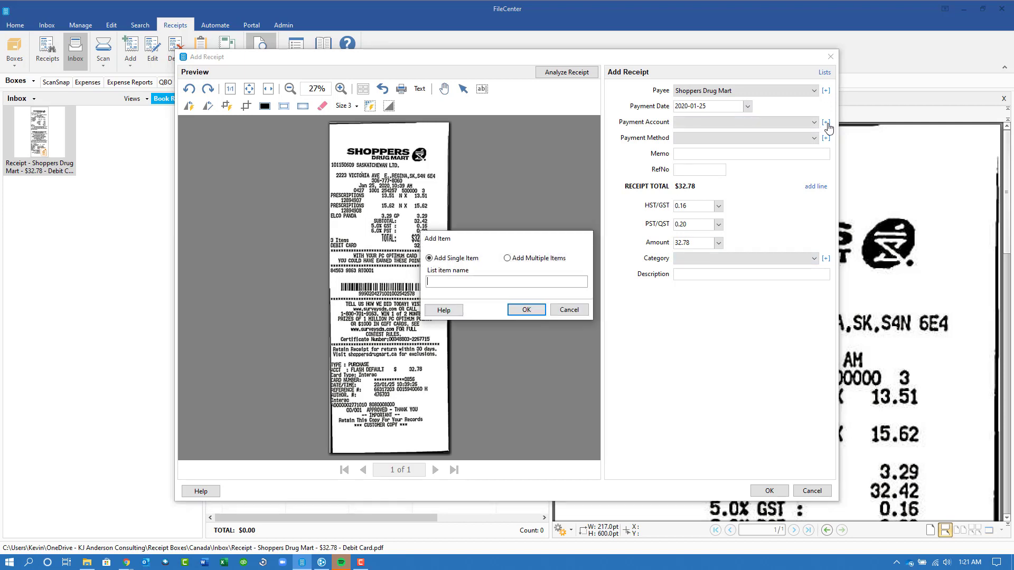
text(Debit Card)
key(Return)
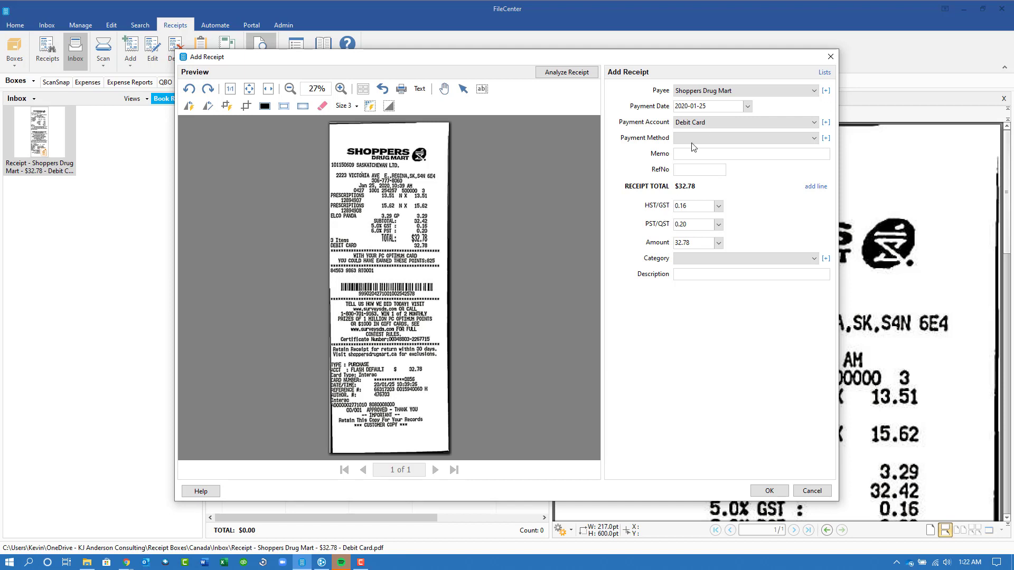
click(826, 138)
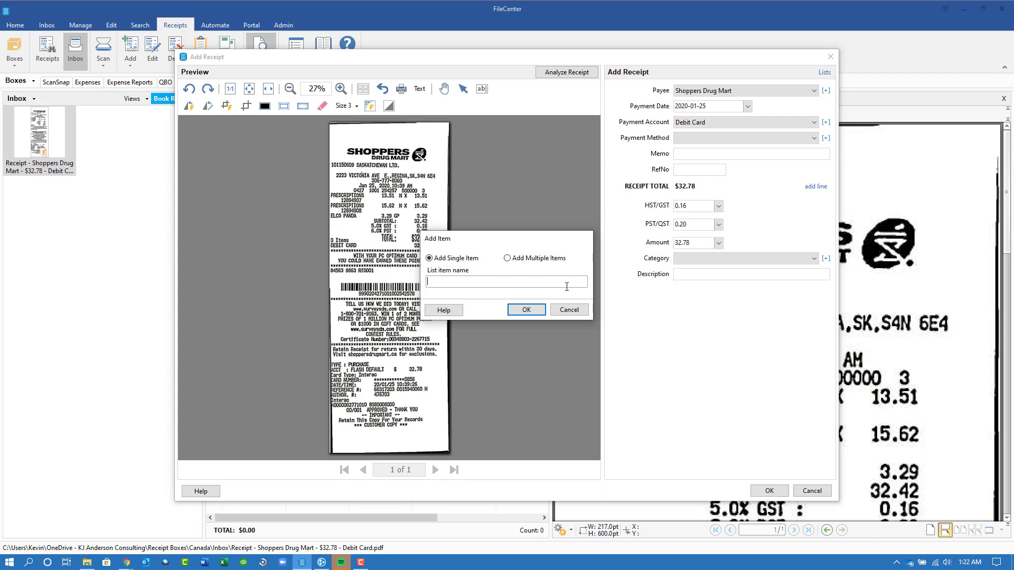
key(BackSpace)
text(Cash)
key(Return)
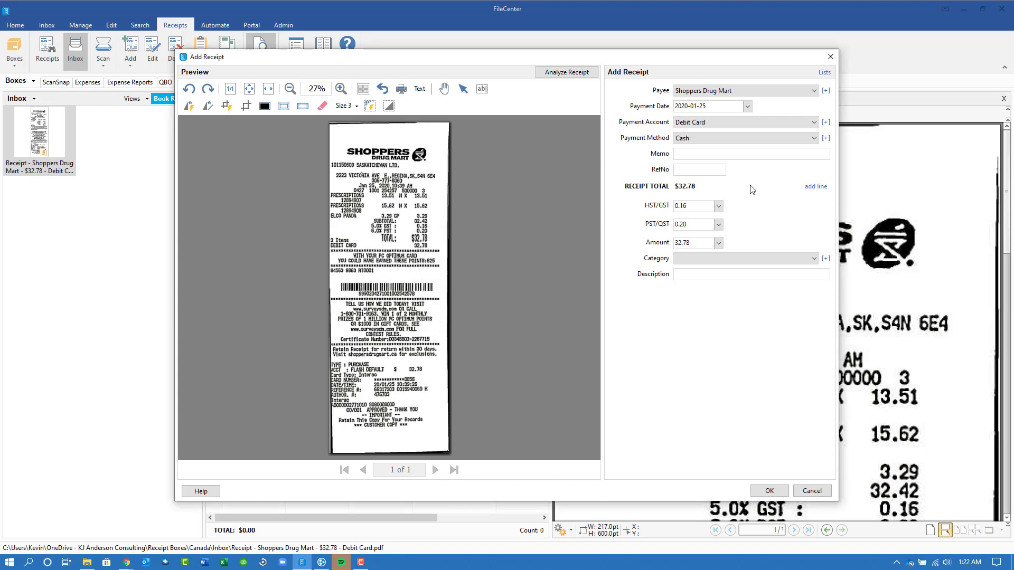
Create the category Medical: Prescriptions and assign it to the receipt.
click(826, 258)
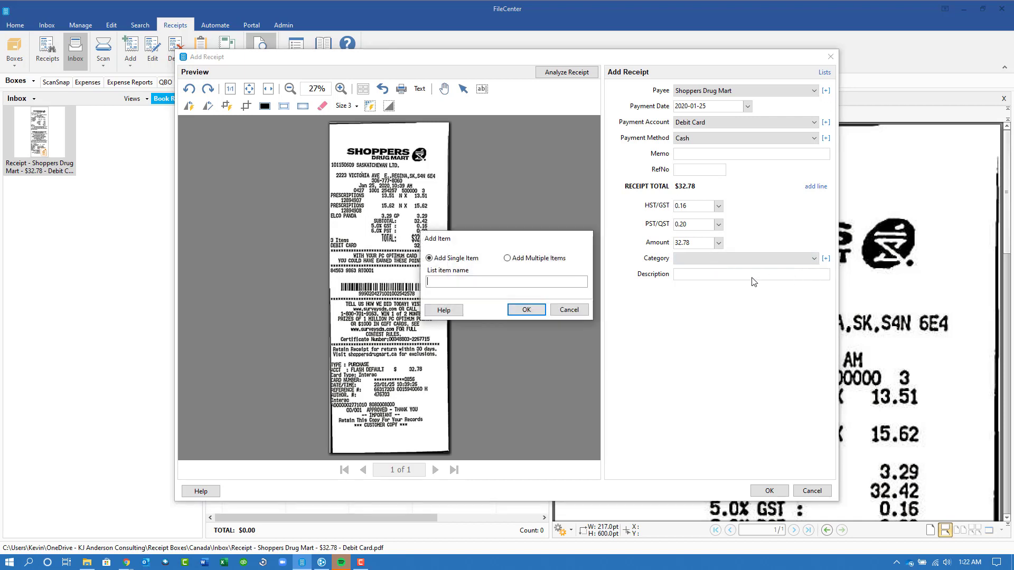
text(Medical - Pres)
key(BackSpace)
key(BackSpace)
key(BackSpace)
text(rescription)
key(Return)
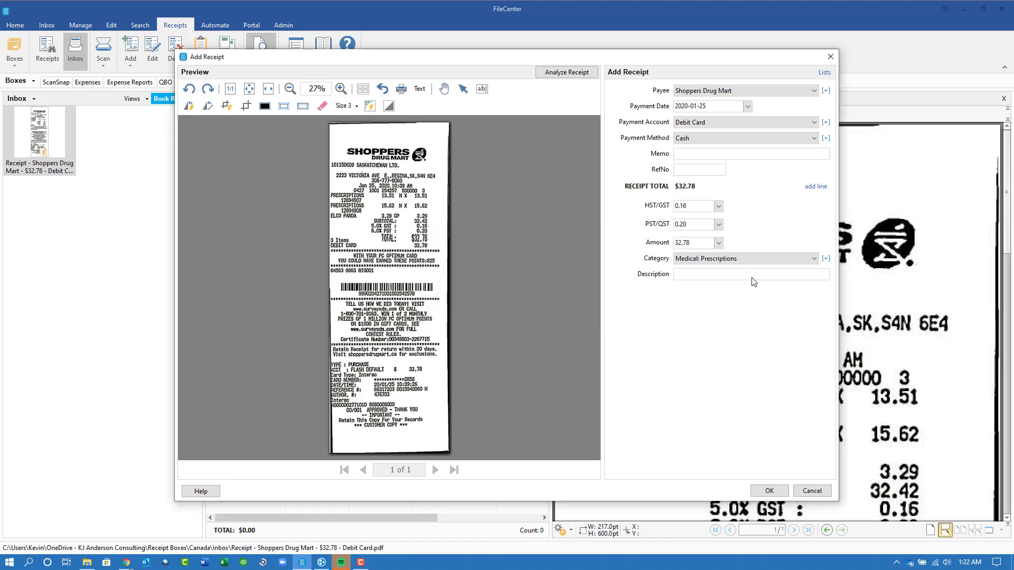
Make Medical: Prescriptions the default category for the Shoppers Drug Mart payee and finish booking the receipt.
right_click(710, 261)
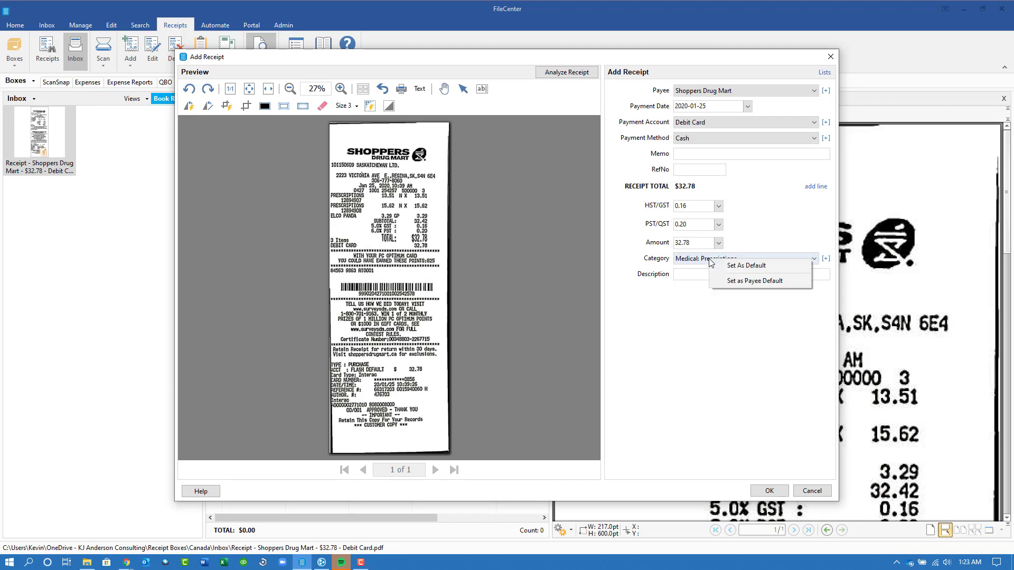
click(738, 285)
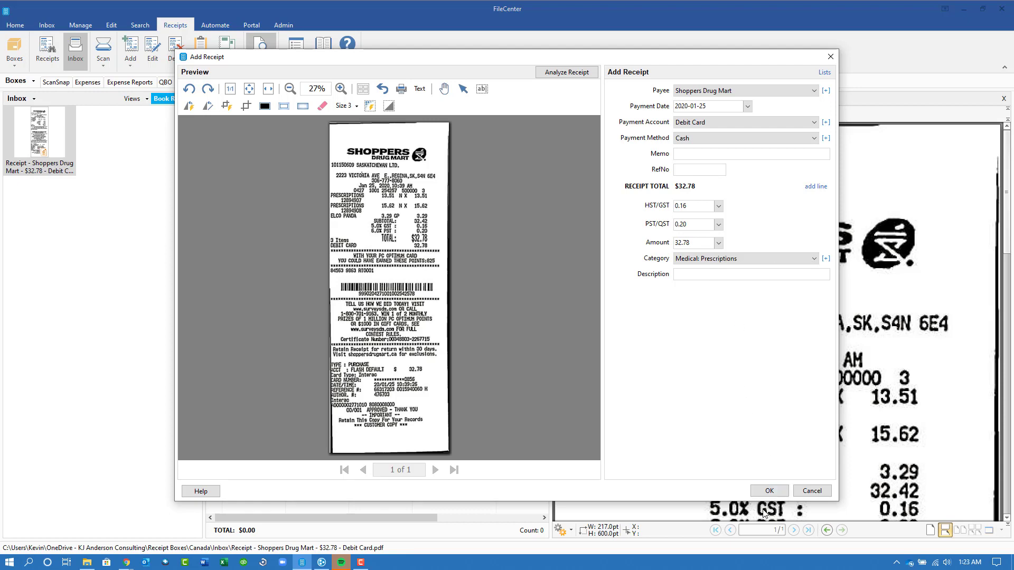
click(767, 491)
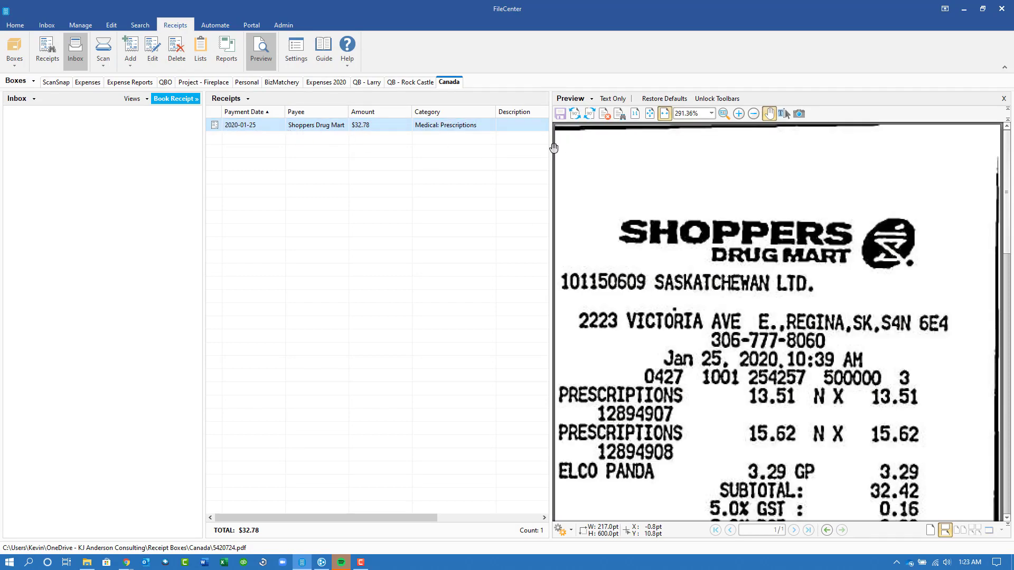
Widen the receipts list to reveal the HST/GST and PST/QST columns, and check the box's Default Columns list.
drag(554, 148, 690, 154)
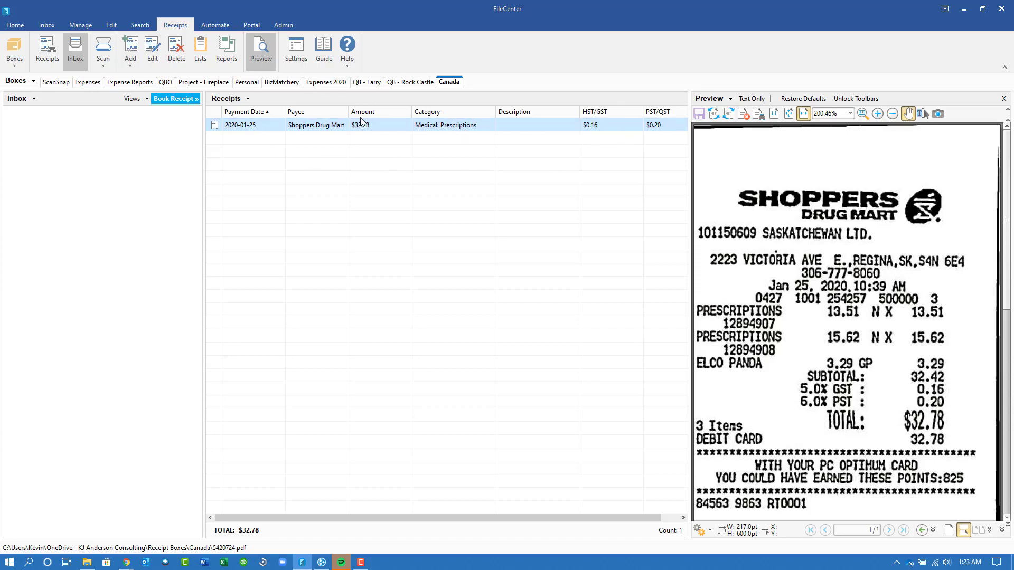
click(206, 55)
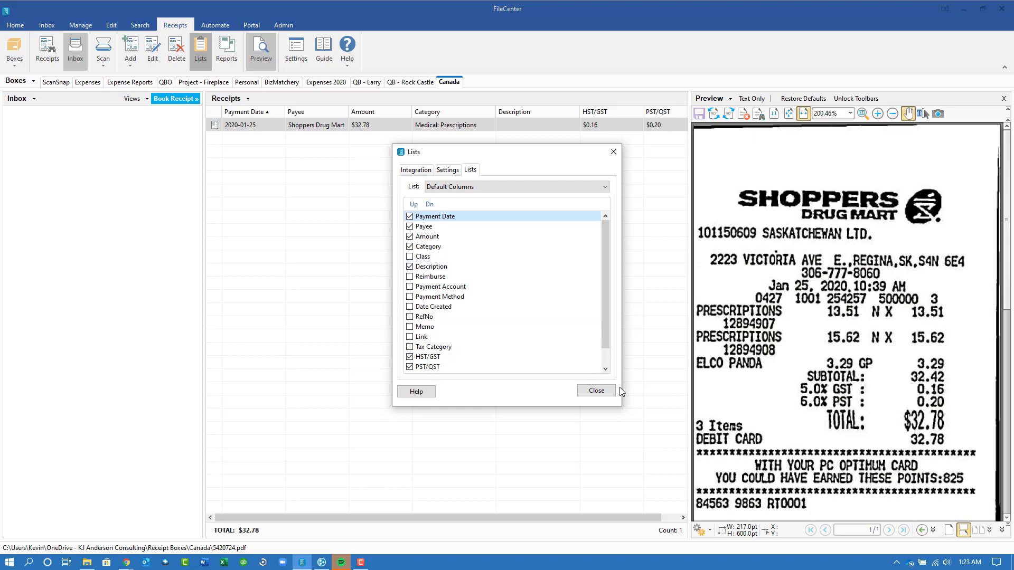
click(596, 390)
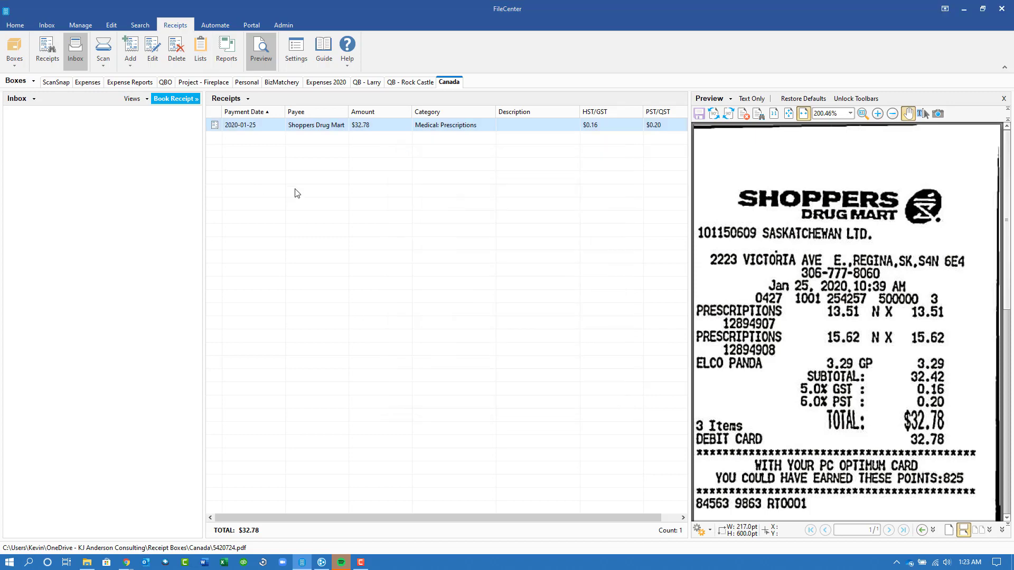
In the receipt view's column settings, move the HST/GST column up to directly after Amount.
right_click(264, 201)
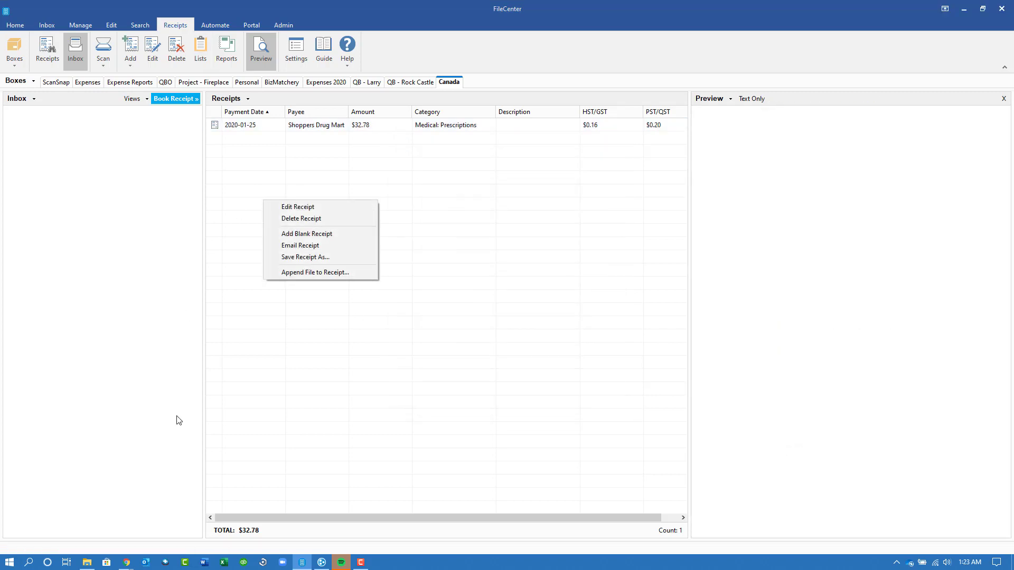
click(82, 514)
click(48, 50)
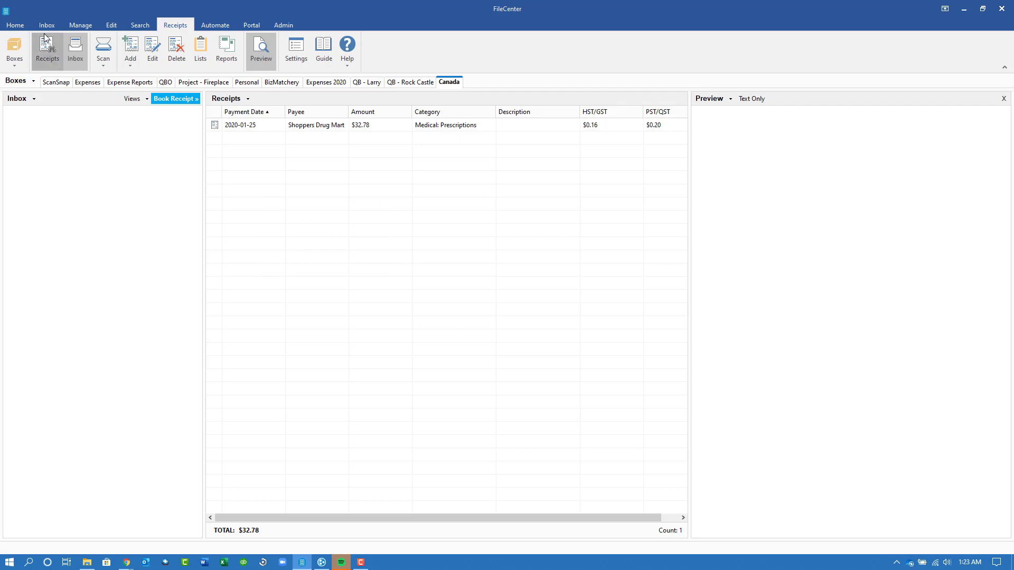
click(43, 531)
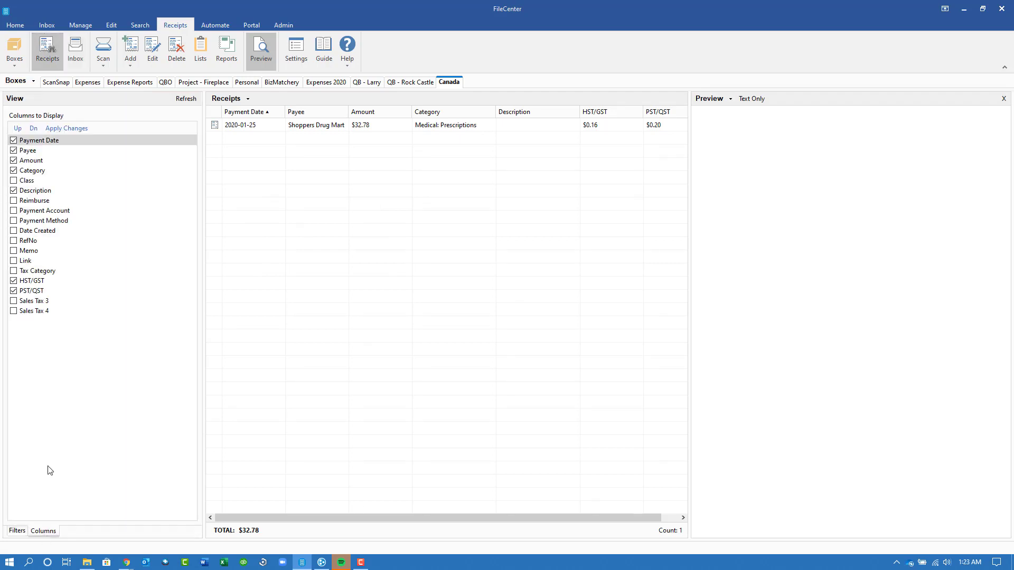
click(35, 285)
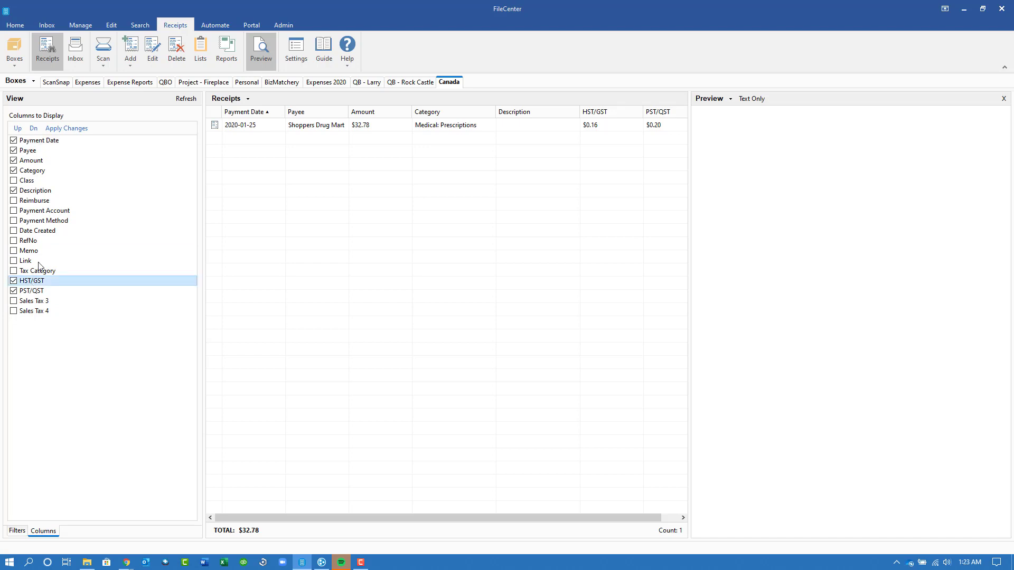
click(18, 128)
click(17, 128)
click(17, 129)
click(18, 128)
click(18, 129)
click(17, 128)
click(18, 128)
click(18, 128)
click(21, 132)
click(22, 132)
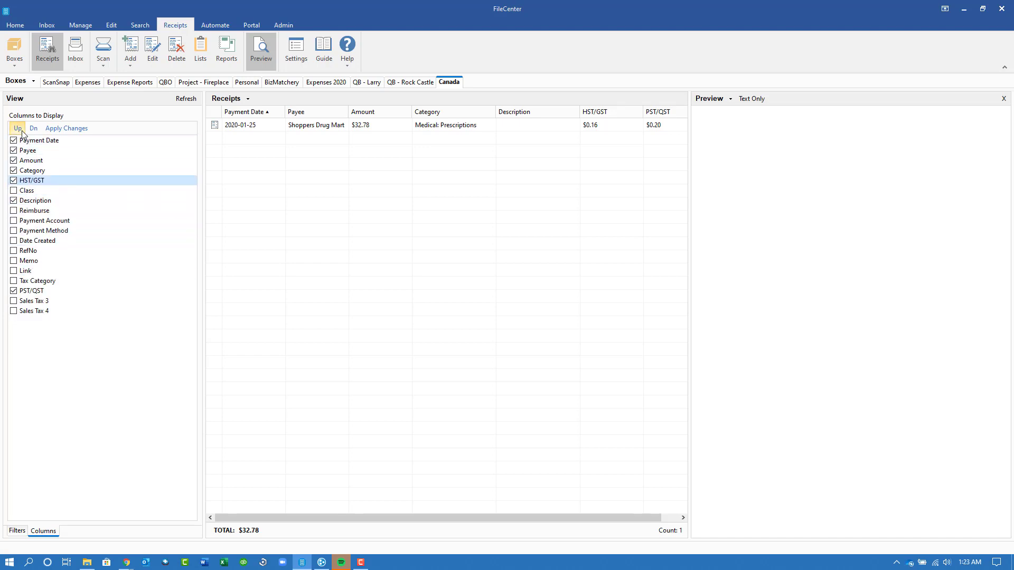
click(22, 133)
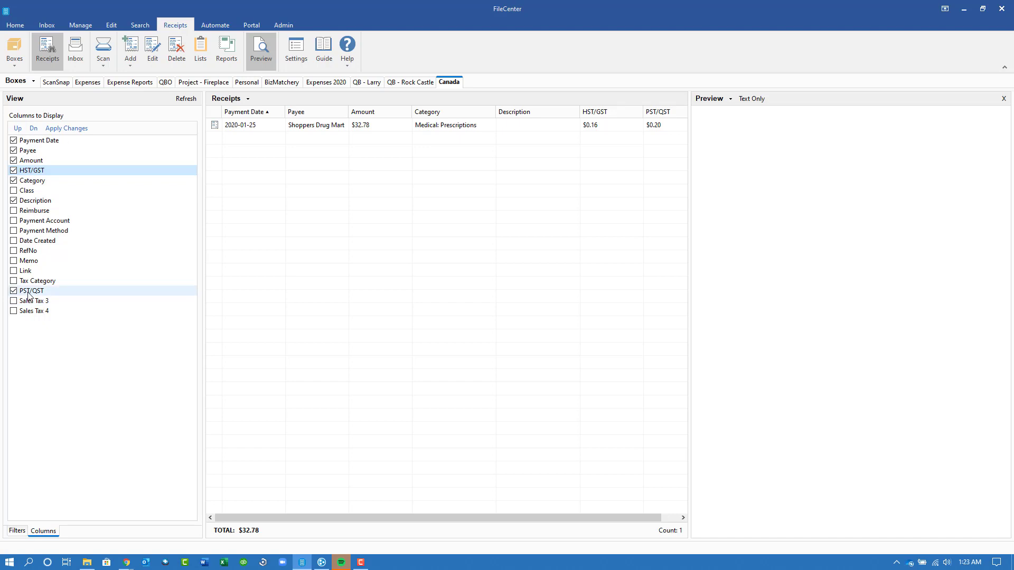
Move the PST/QST column up to directly after HST/GST and apply the new column order to the receipts list.
click(29, 291)
double_click(18, 128)
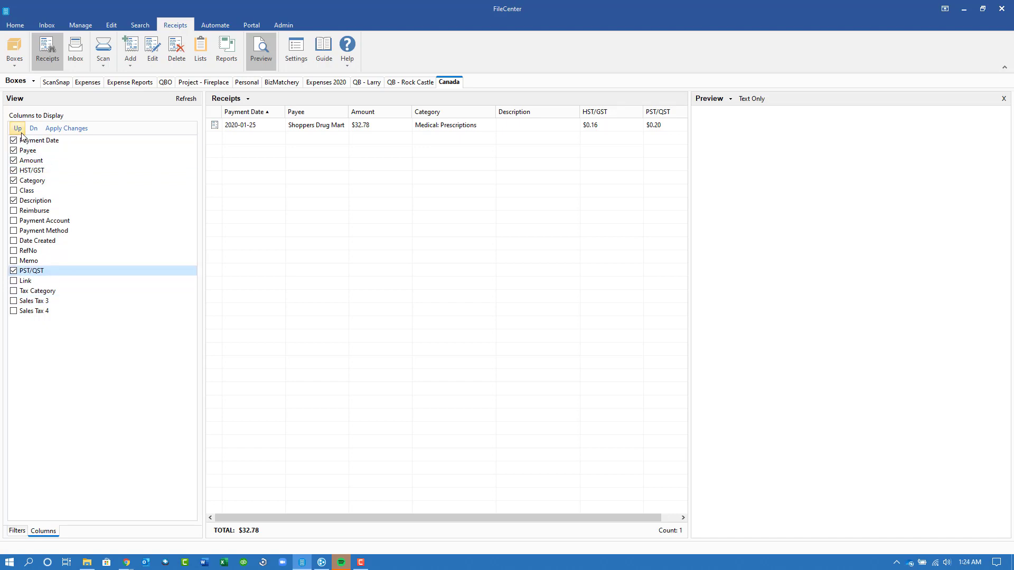
double_click(17, 128)
click(18, 128)
double_click(17, 128)
click(18, 128)
double_click(17, 128)
click(17, 128)
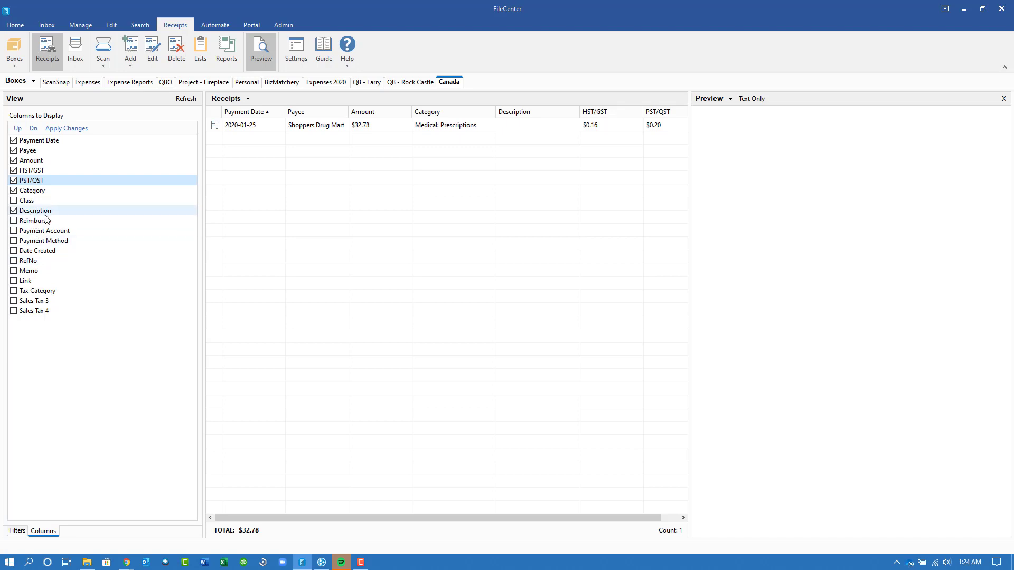
click(78, 129)
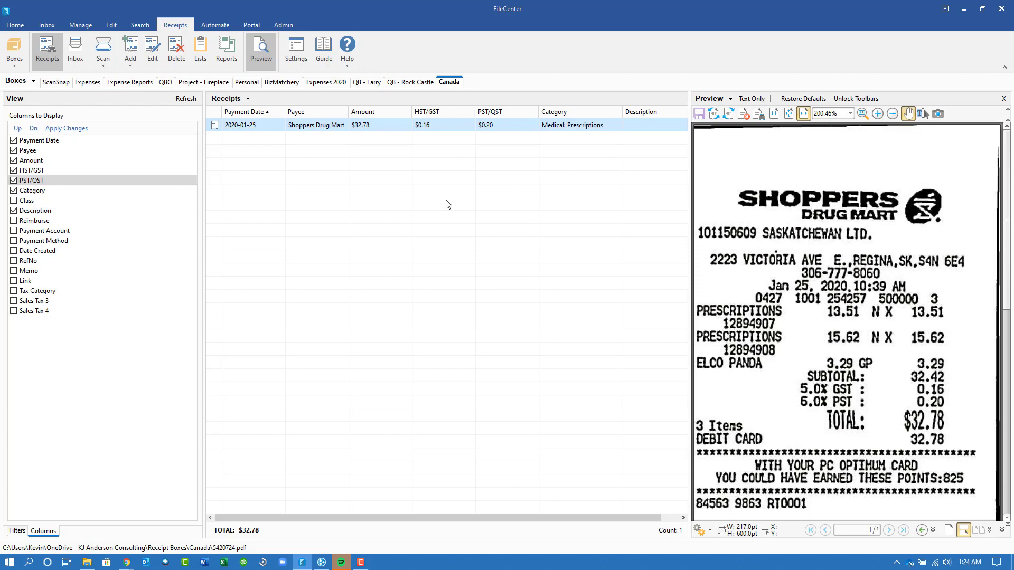
Review the Canada box's Default Columns, Receipt Fields and Field Captions lists, including the sales tax captions.
click(200, 50)
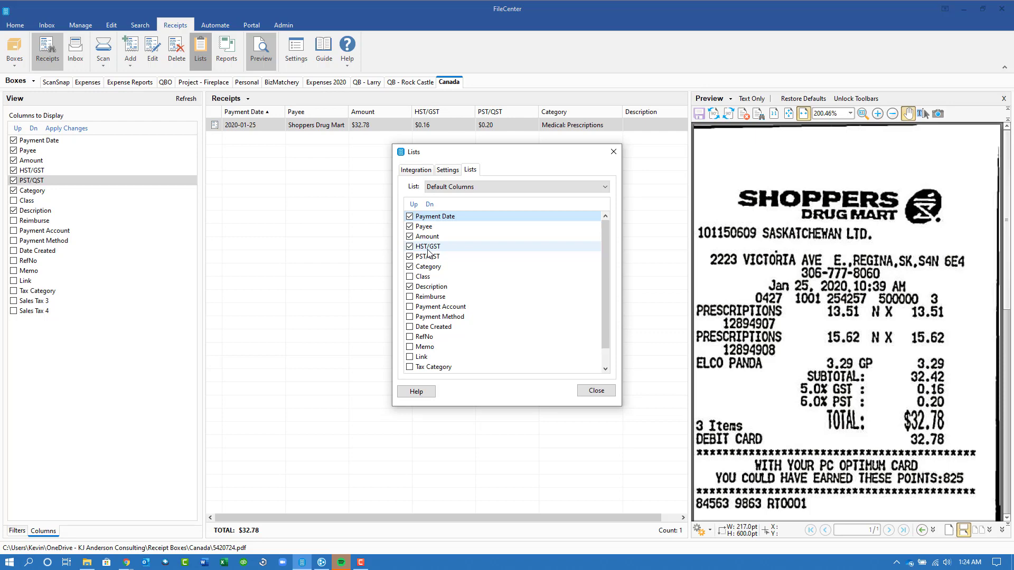
click(478, 189)
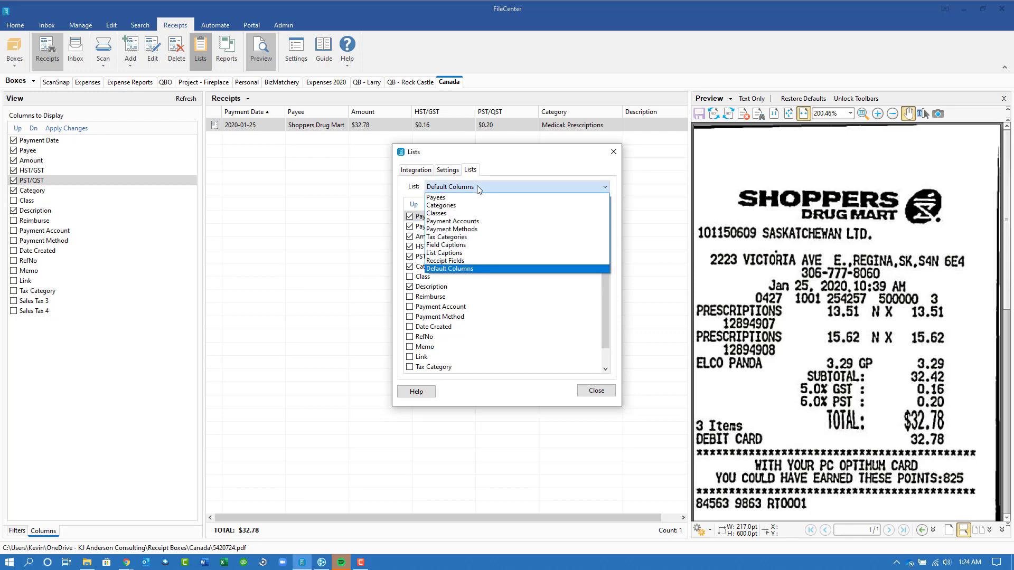
click(478, 262)
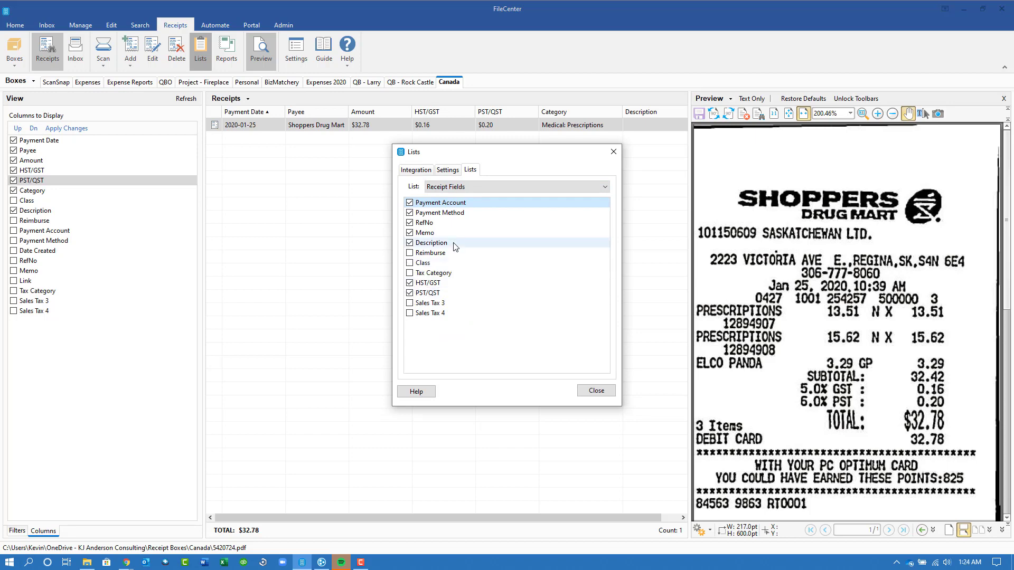
click(473, 189)
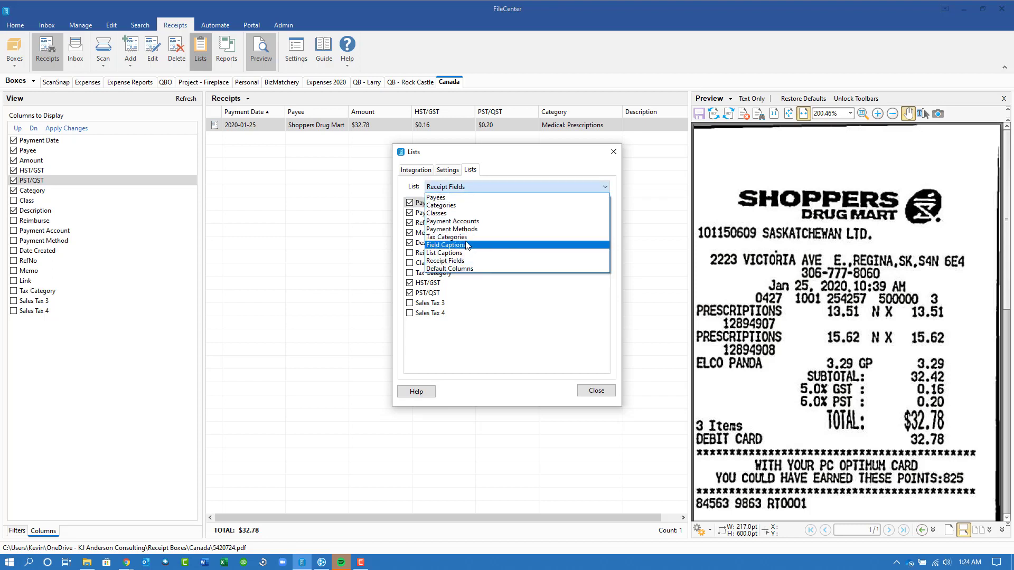
click(467, 246)
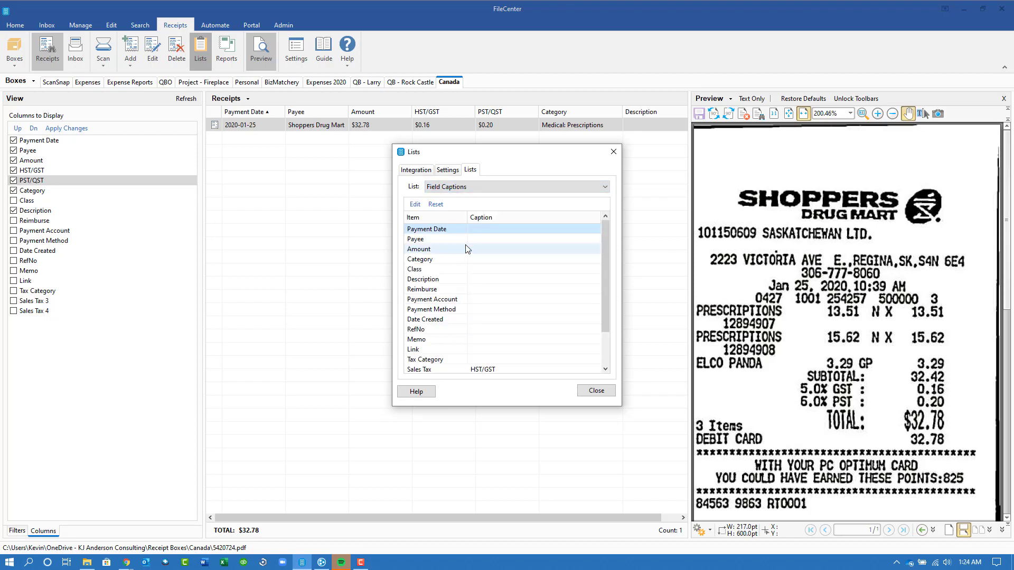
scroll(485, 302, down, 2)
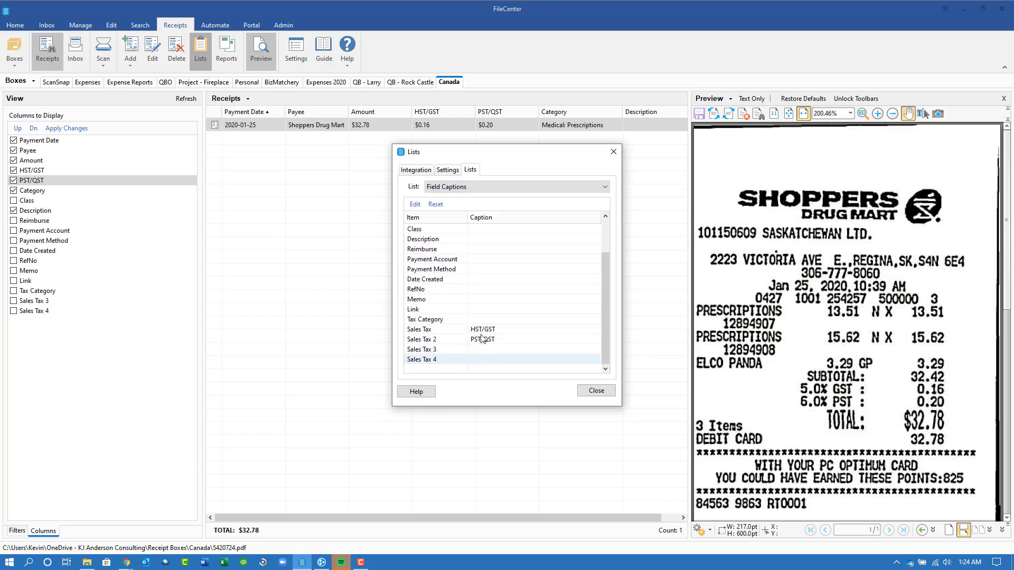